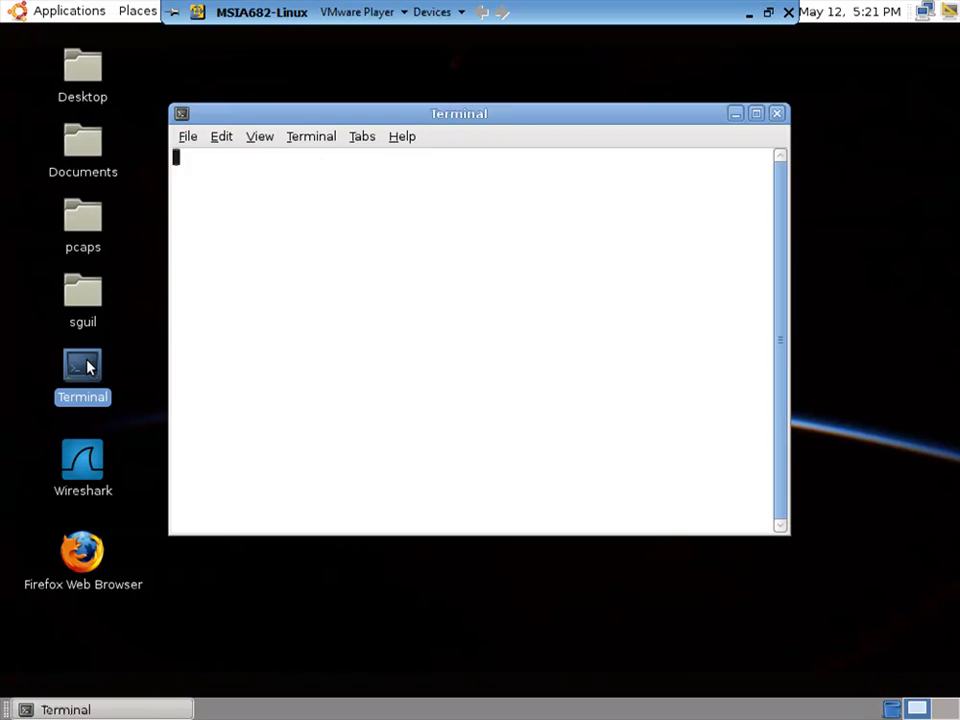
Change to the sguil directory in the terminal and launch the client with ./sguil.tk
type("cd sguil")
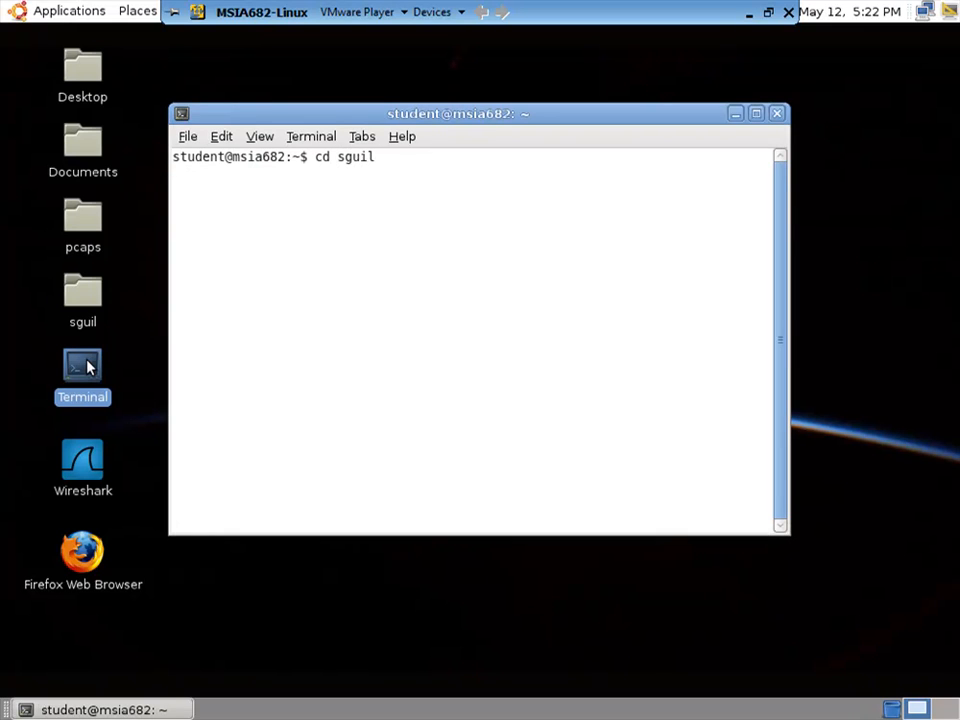
key("Return")
type("./")
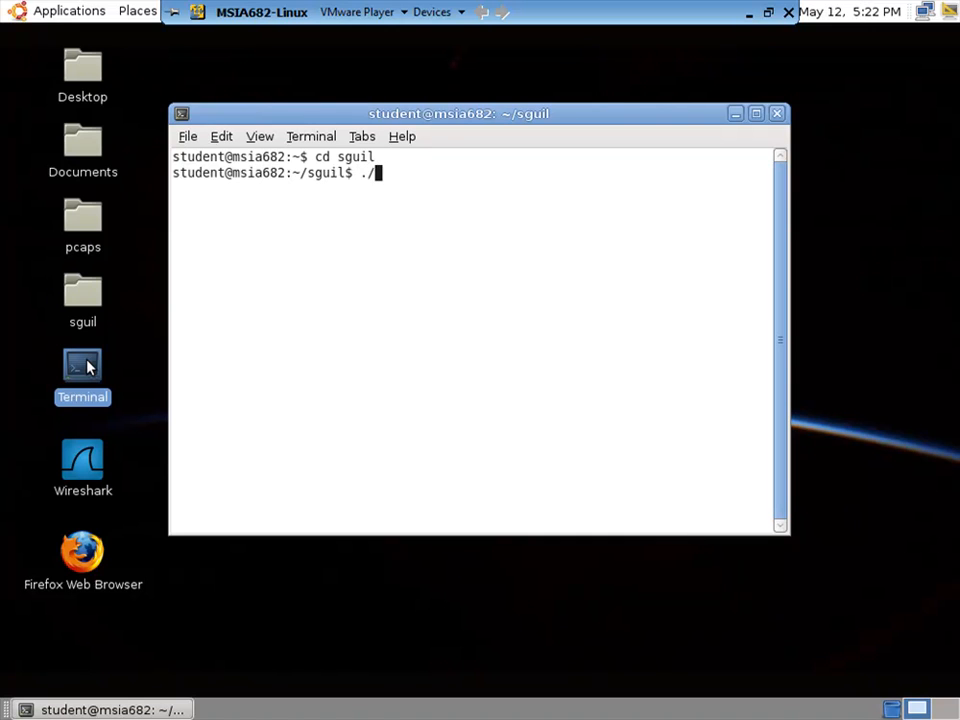
type("sguil.tk")
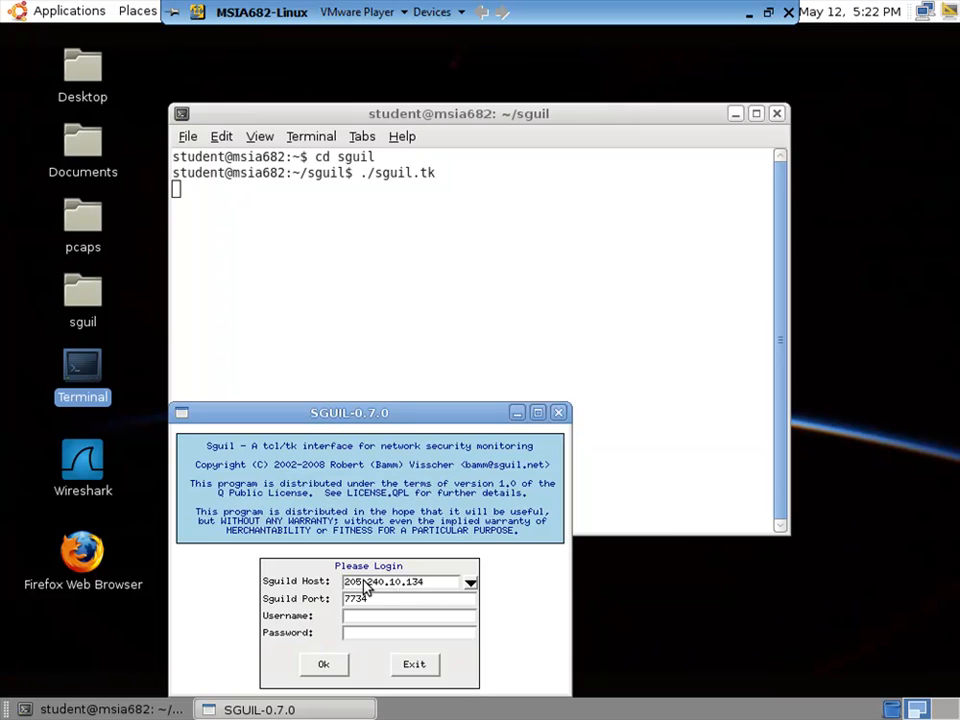
Log in to the Sguil server with the username sguil and the account password
left_click(359, 615)
left_click(383, 619)
type("sguil")
key("Tab")
type("***")
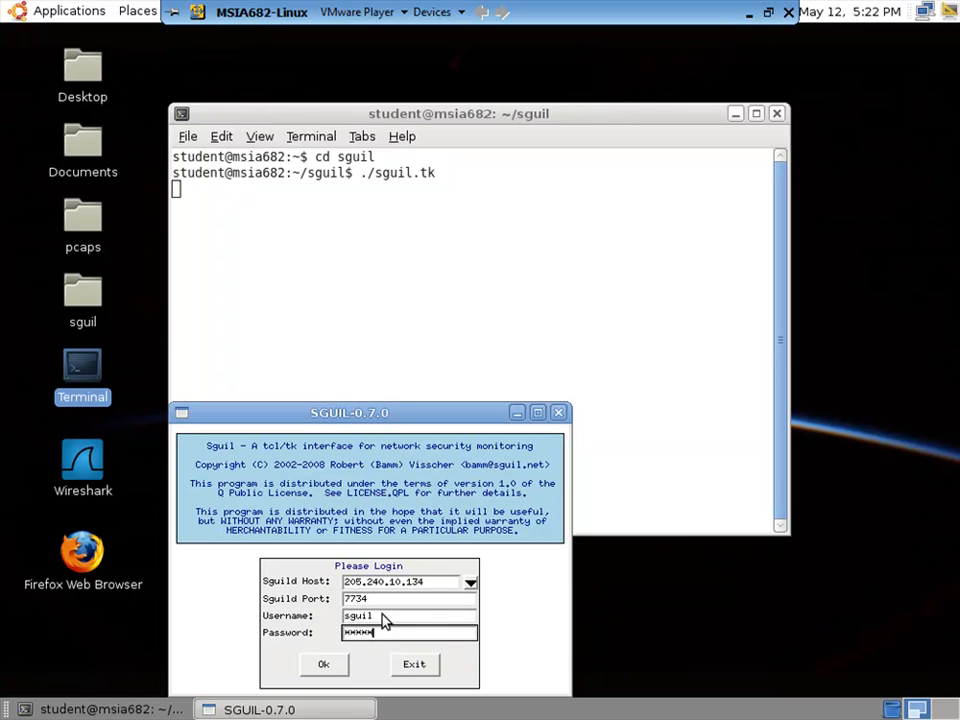
key("Return")
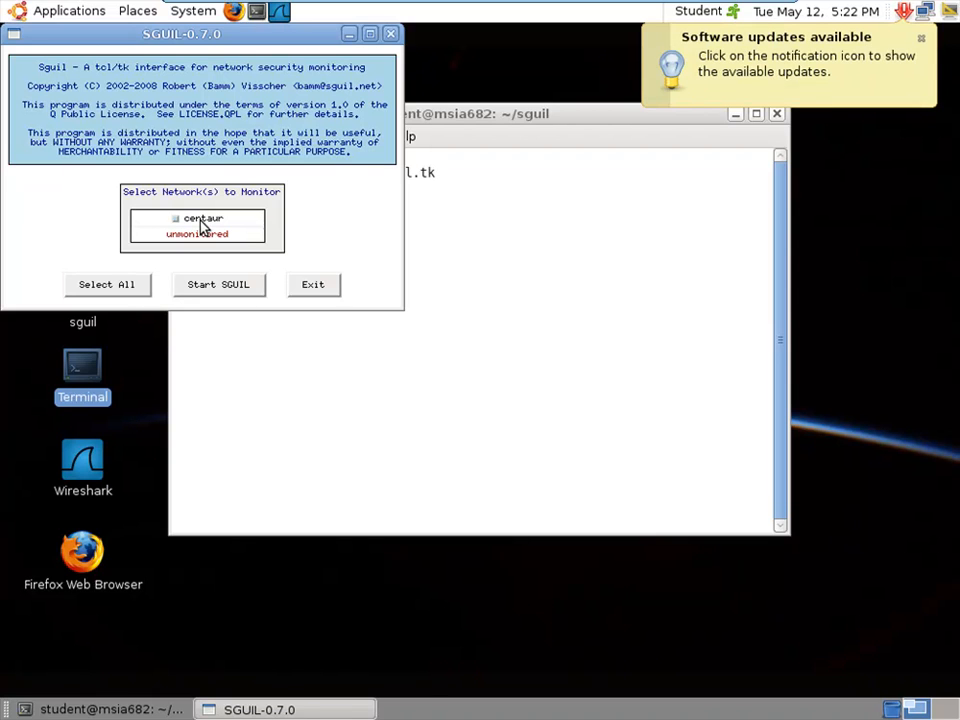
Start SGUIL monitoring the centaur network, dismiss the software updates notice, and maximize the console window
left_click(202, 219)
left_click(221, 284)
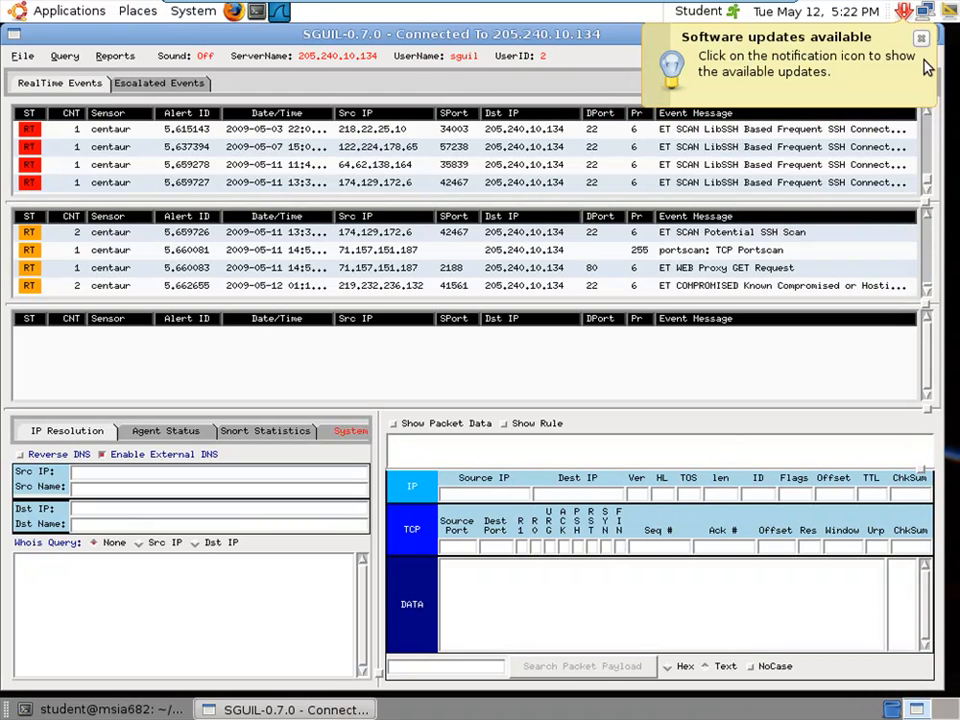
left_click(920, 38)
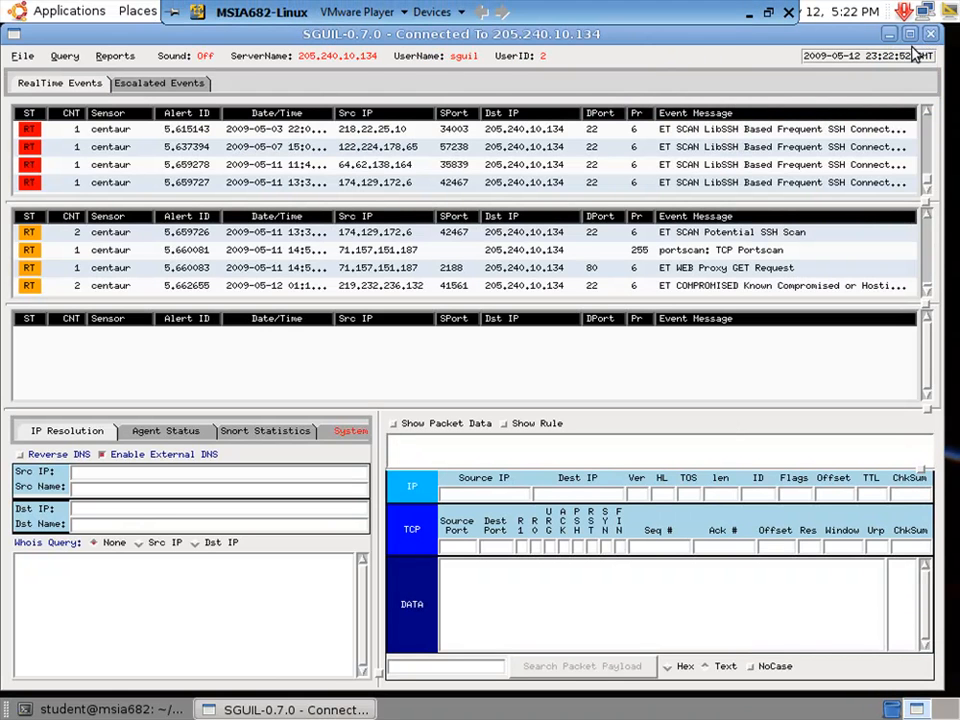
left_click(910, 35)
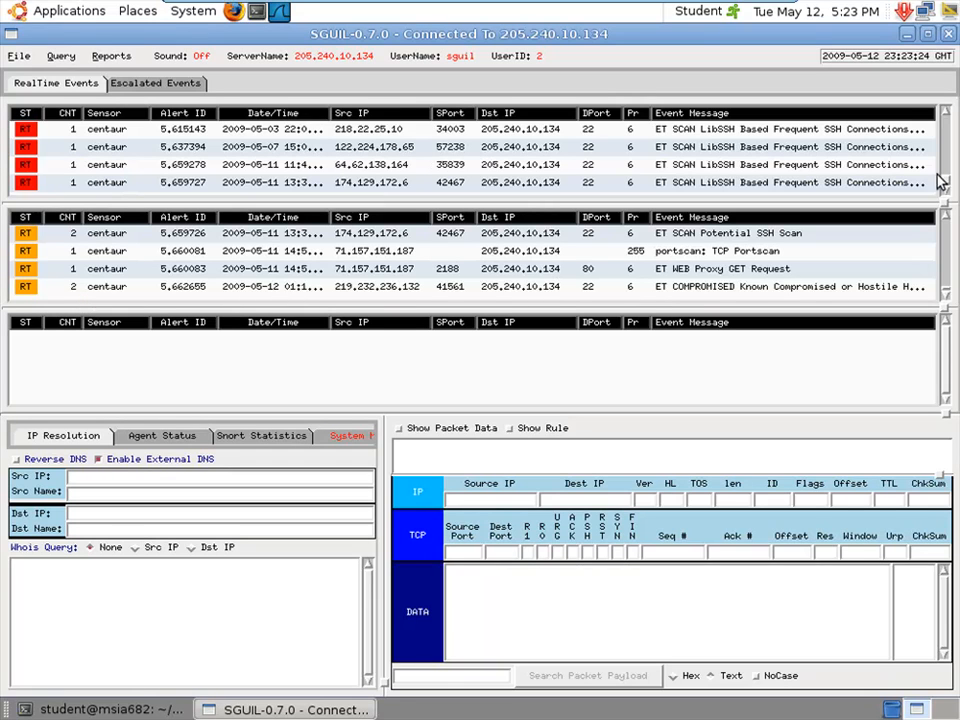
Sort the highest-priority alerts by event message and select the "ET POLICY Possible MS CMD Shell opened" alert from the start of the list
left_click(682, 115)
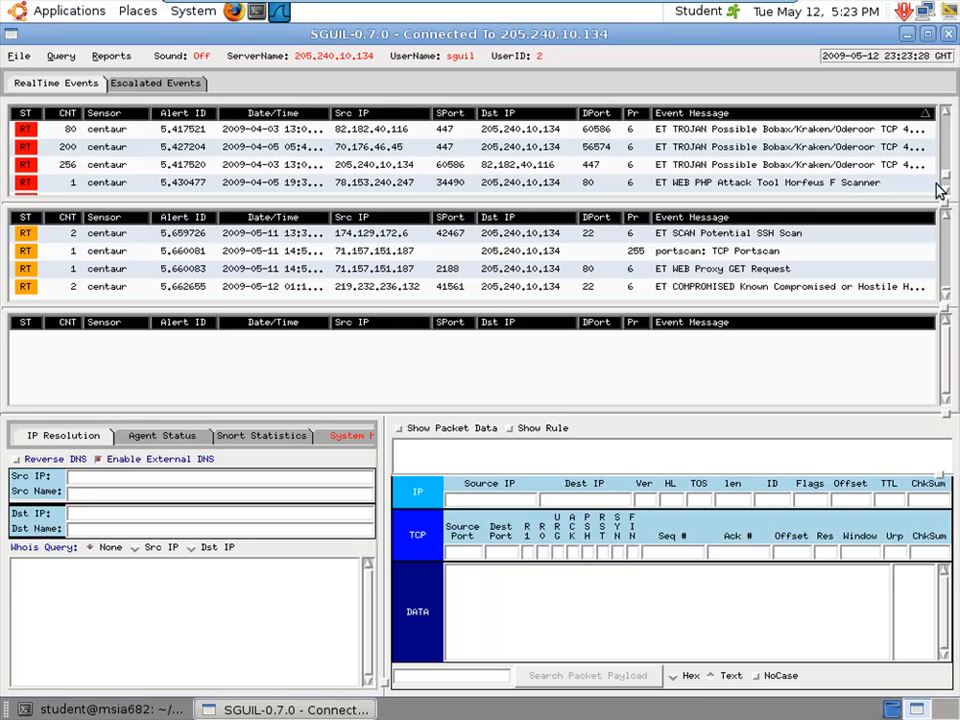
left_click_drag(944, 173, 957, 117)
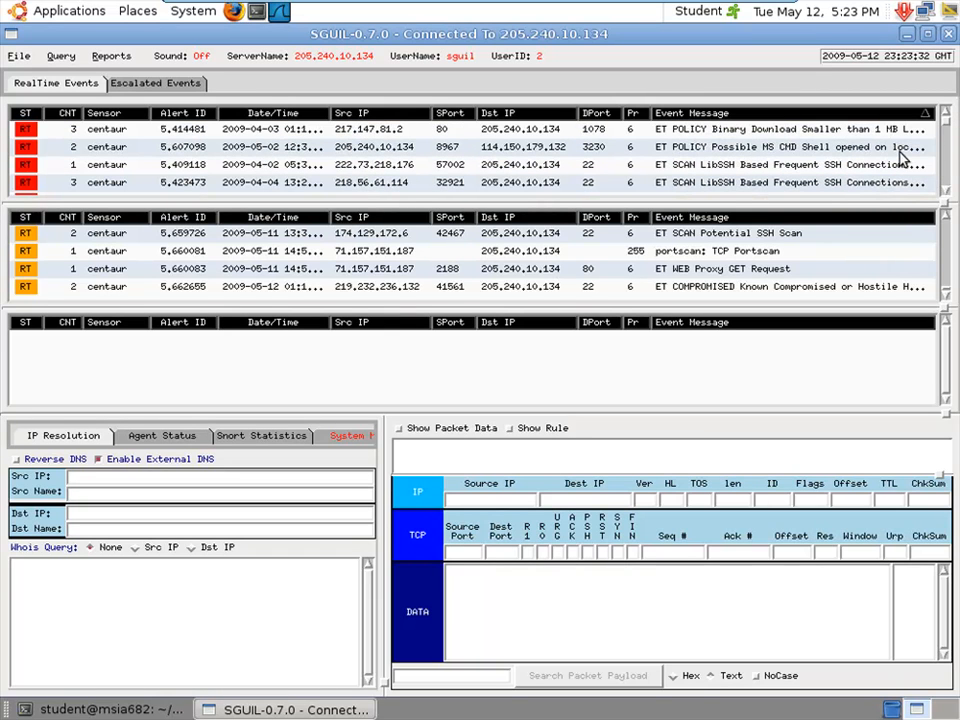
left_click(743, 150)
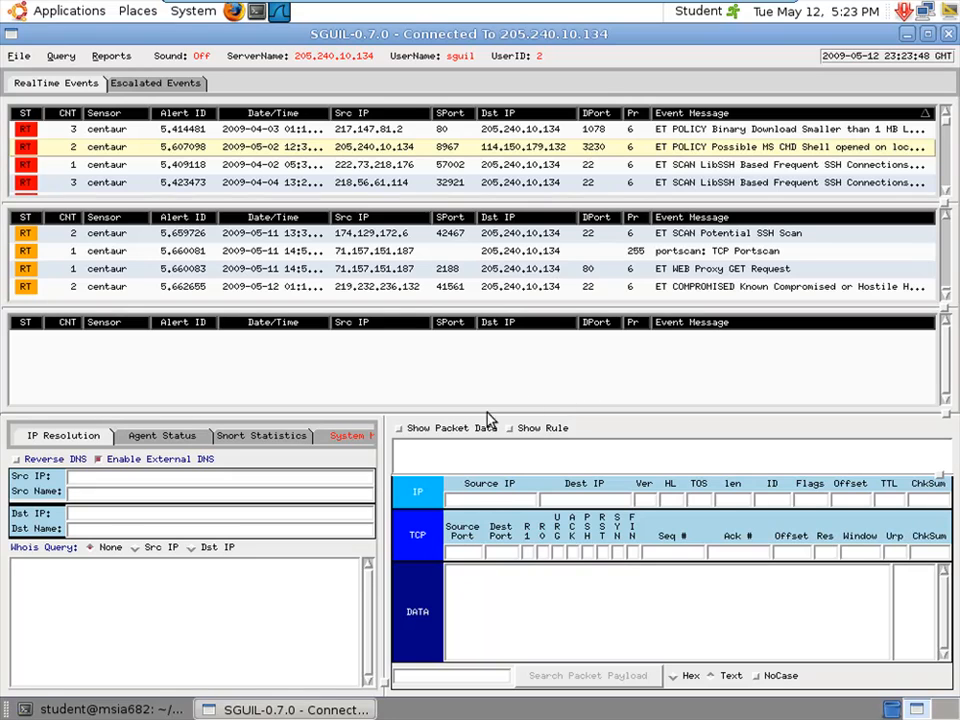
Show the packet data and the triggering rule for the selected alert, and read through the payload and rule text
left_click(430, 432)
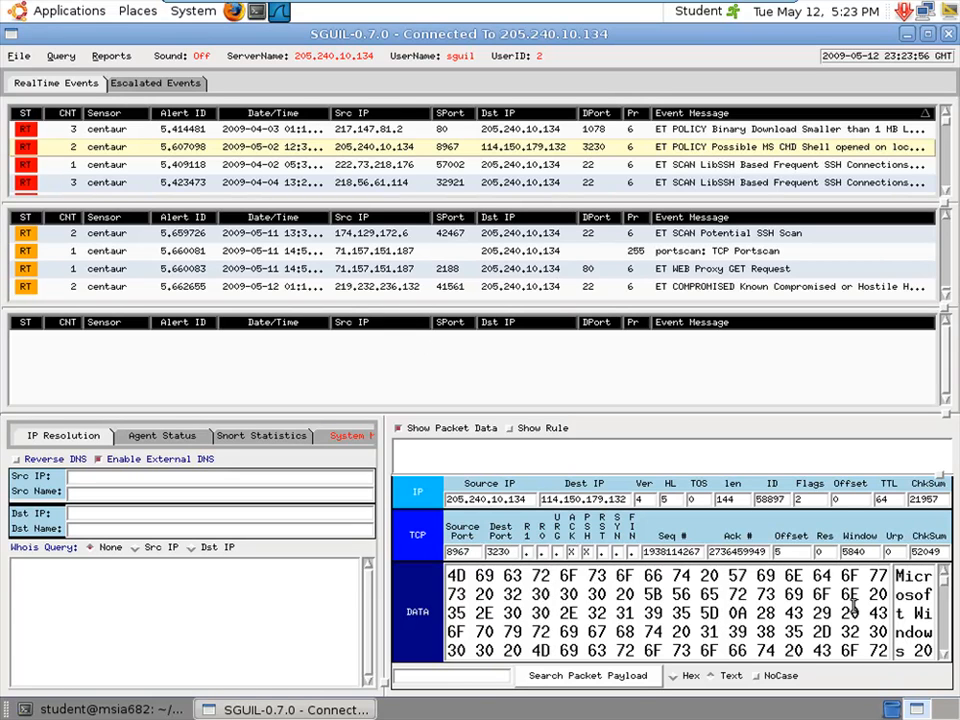
scroll(853, 604, "down", 1)
scroll(928, 638, "down", 5)
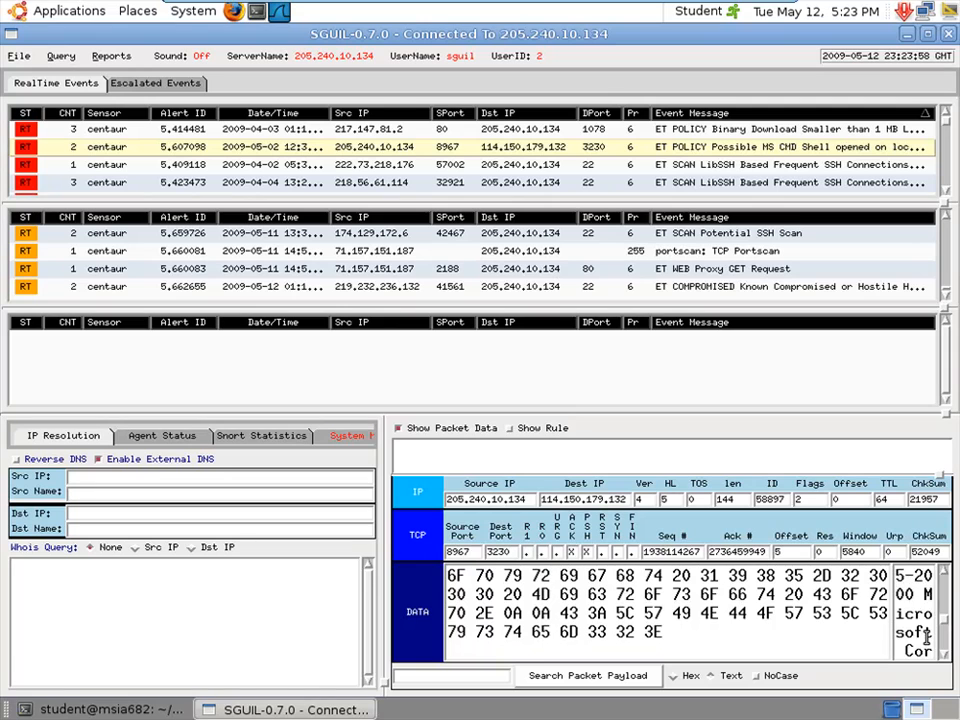
scroll(928, 638, "down", 1)
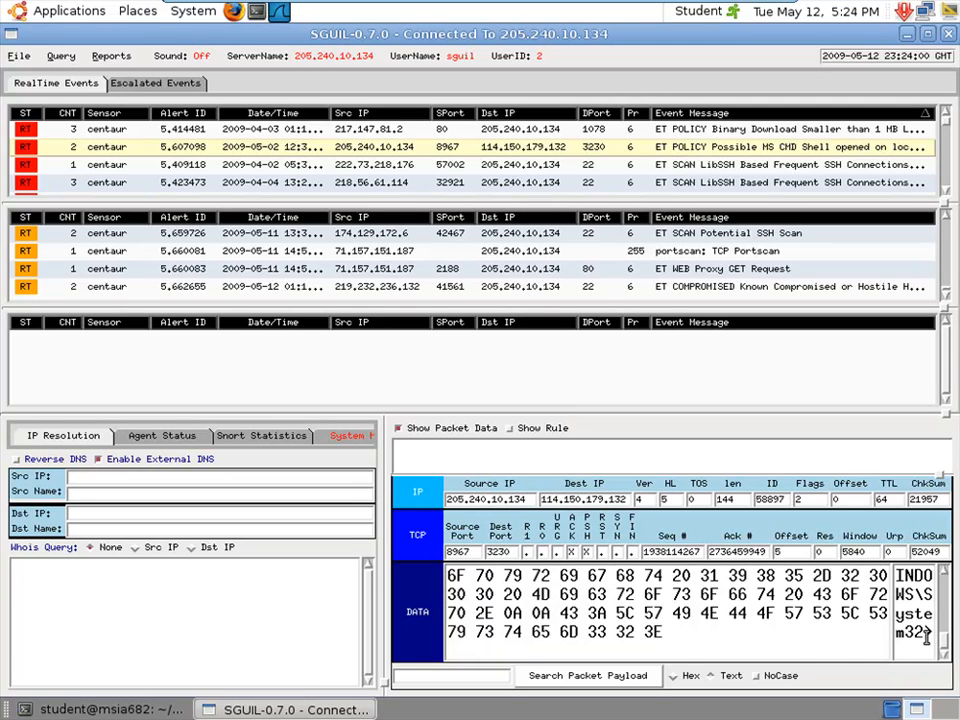
scroll(928, 638, "up", 3)
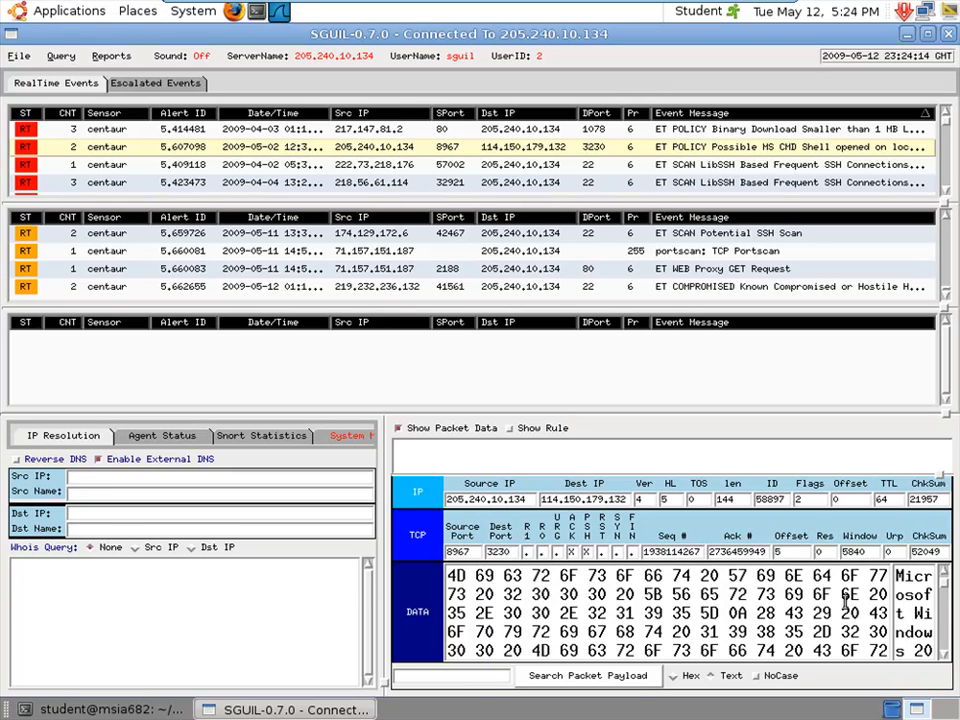
left_click(509, 428)
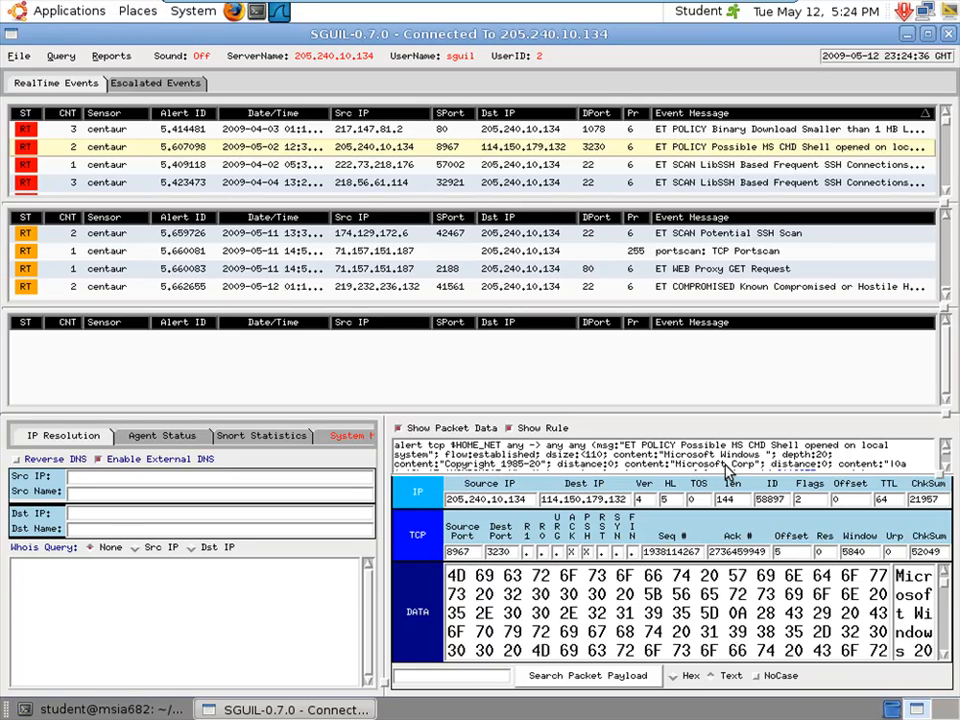
scroll(729, 474, "down", 1)
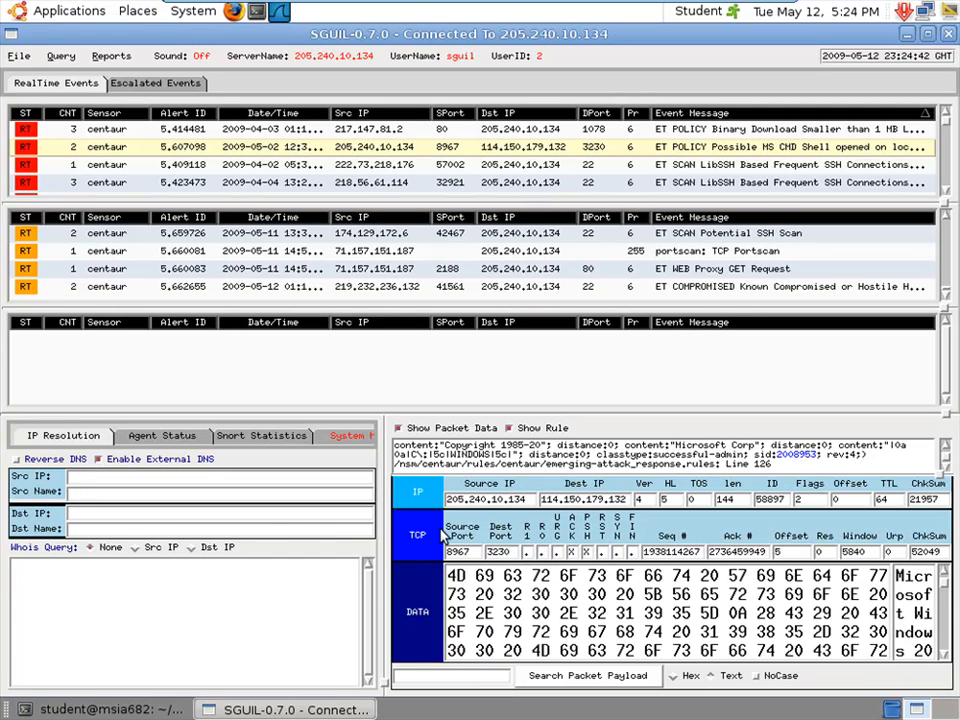
Enable reverse DNS for the selected alert, run a Whois query on its destination IP, and read the record to the end
left_click(40, 457)
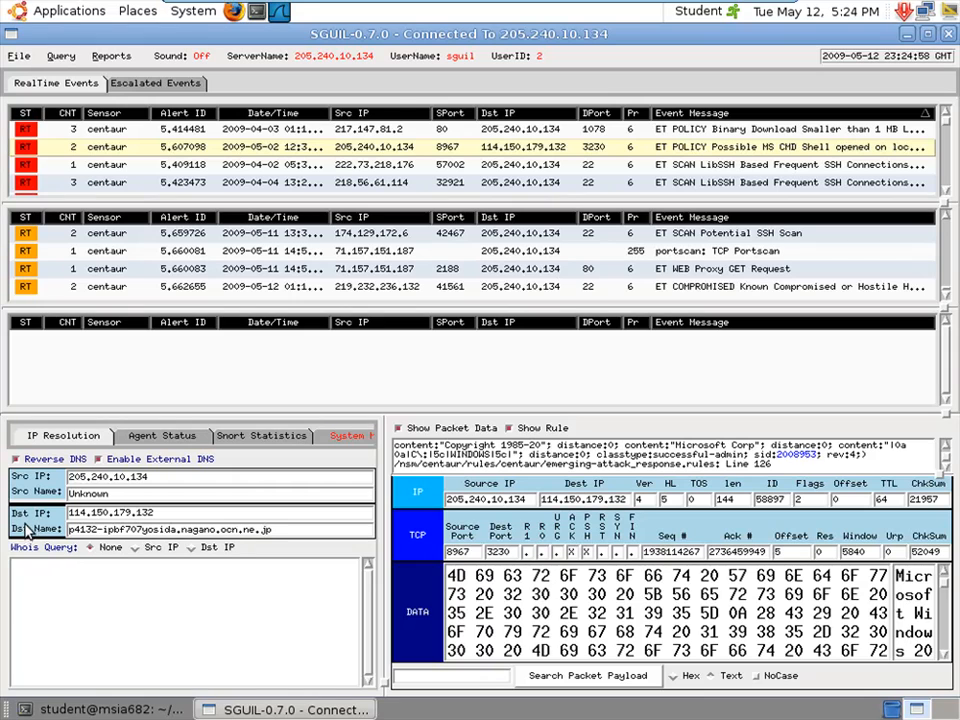
left_click(190, 548)
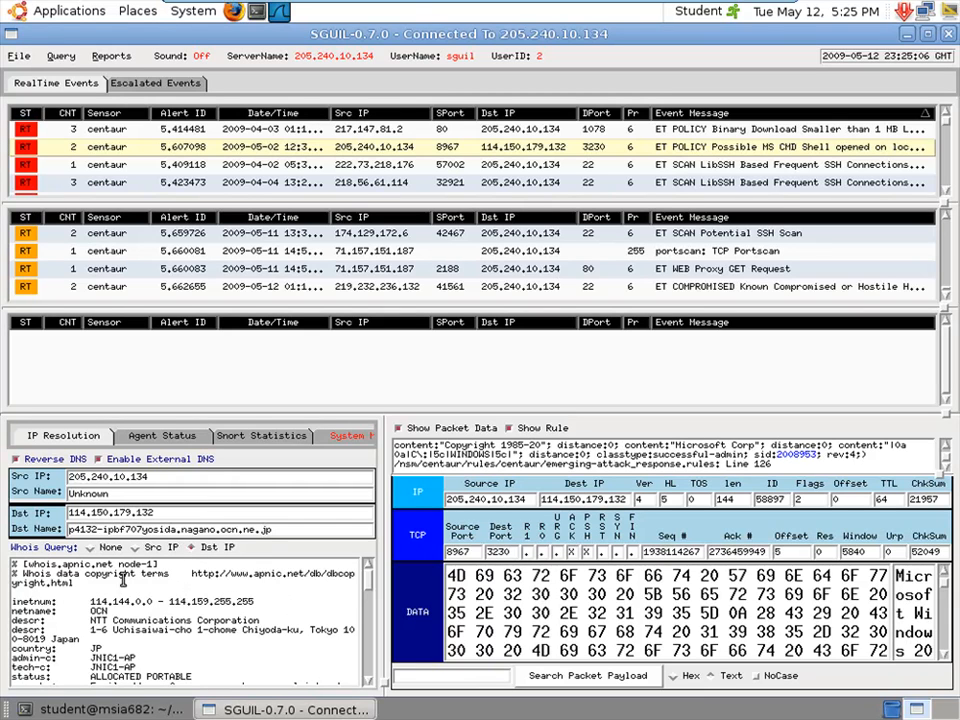
scroll(310, 643, "down", 2)
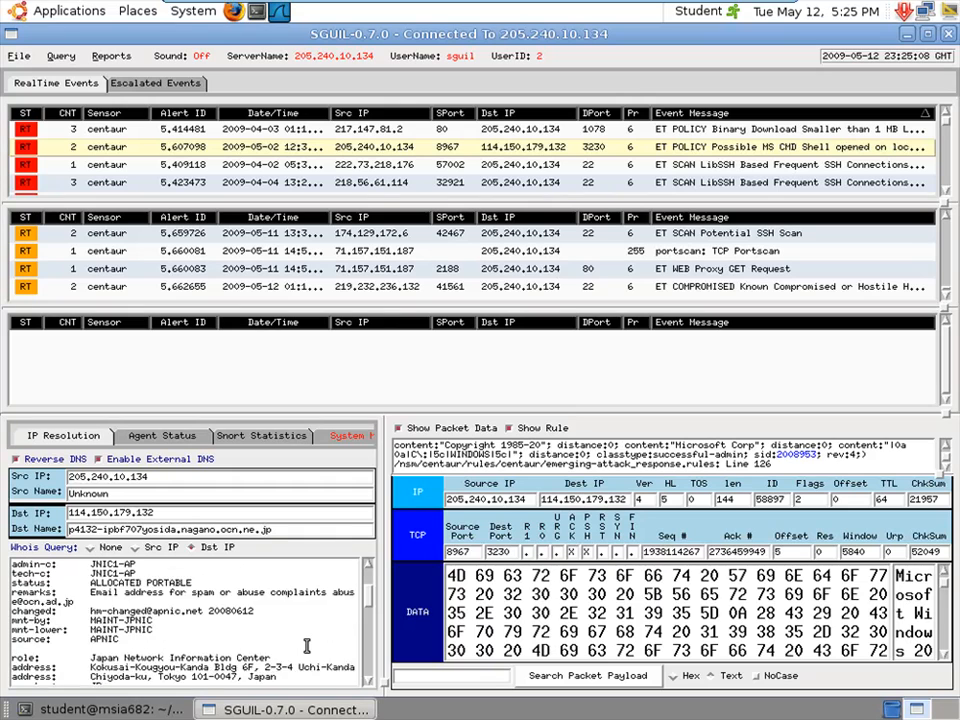
scroll(308, 648, "down", 1)
scroll(309, 650, "down", 1)
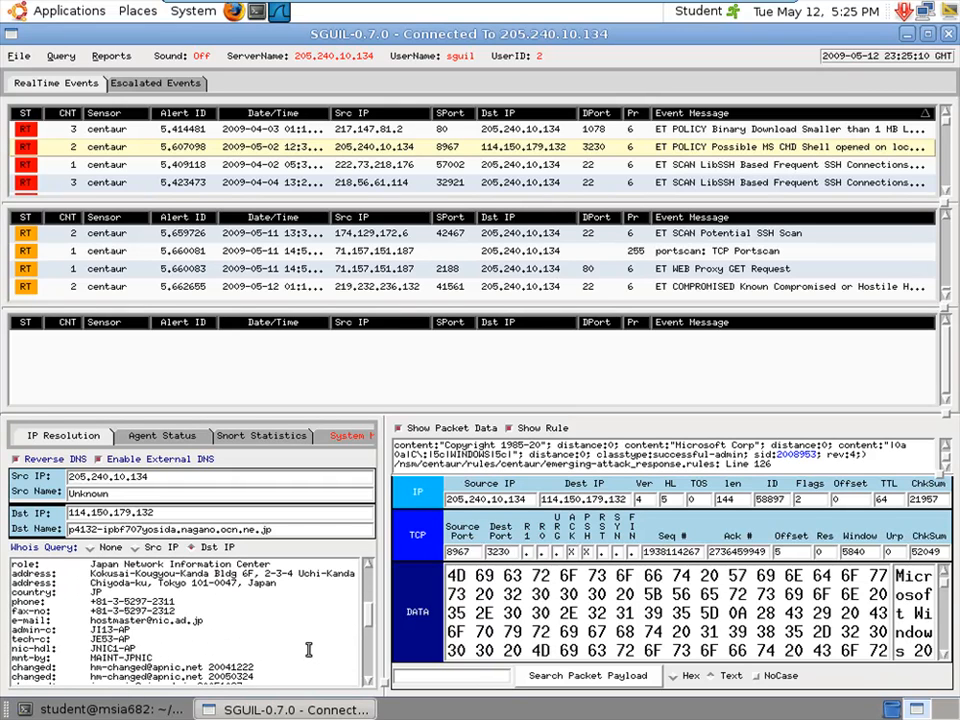
scroll(310, 650, "down", 2)
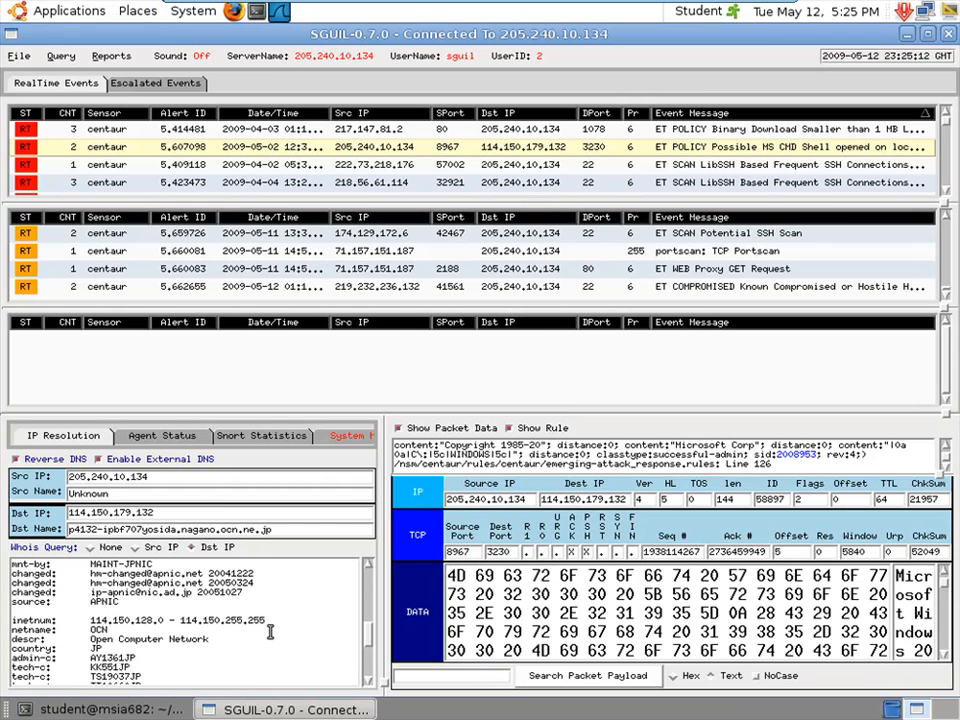
scroll(288, 626, "down", 4)
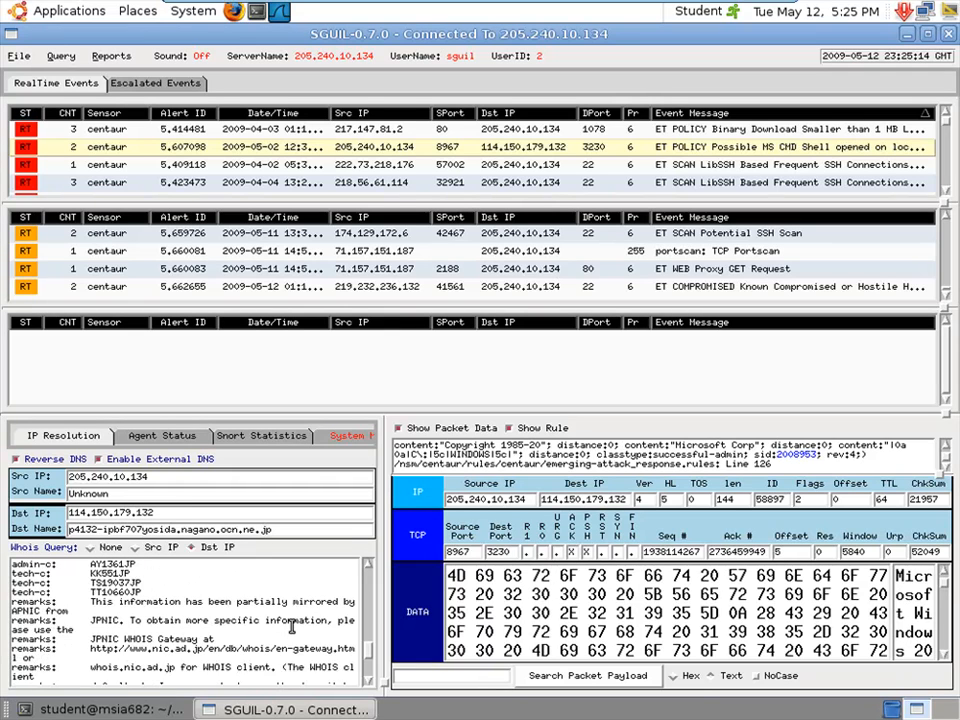
scroll(296, 624, "down", 1)
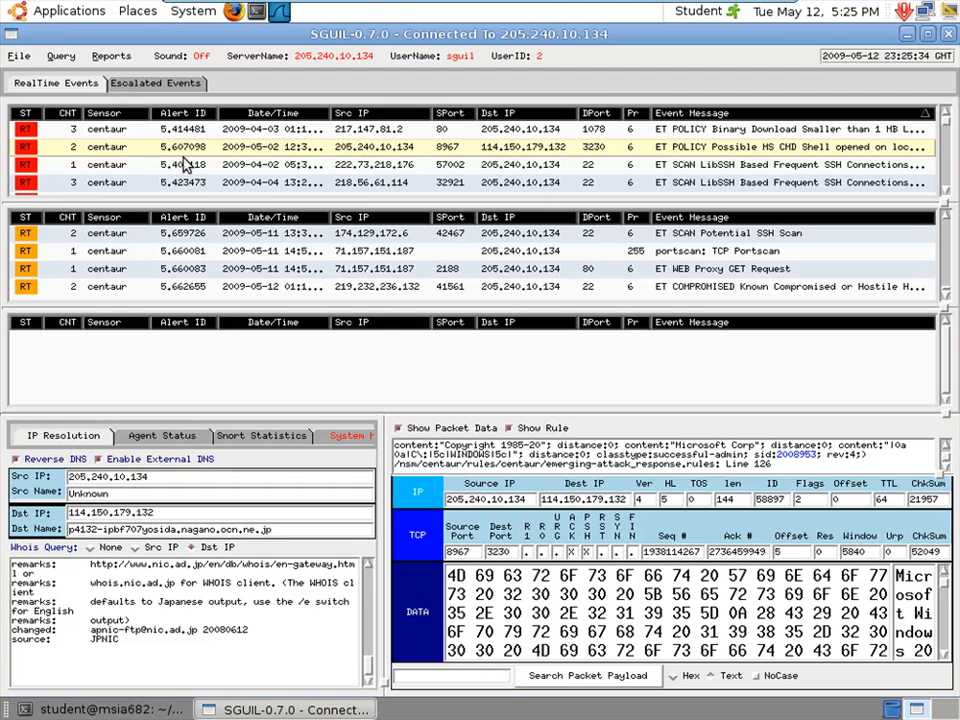
Generate the session transcript for alert 5.607098, review it, and close it
right_click(152, 160)
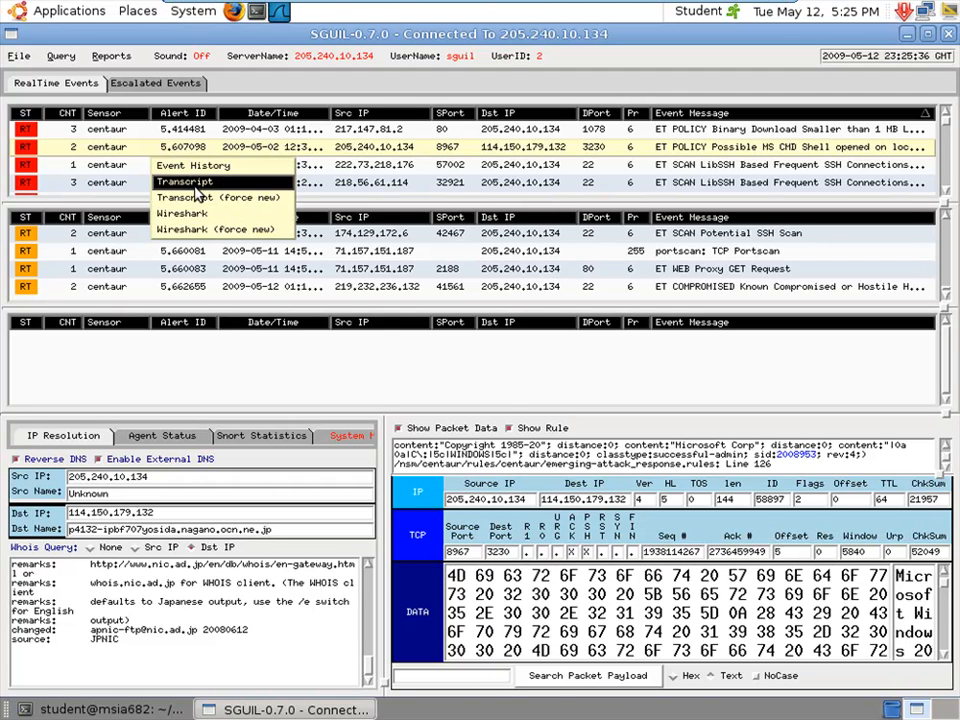
left_click(196, 184)
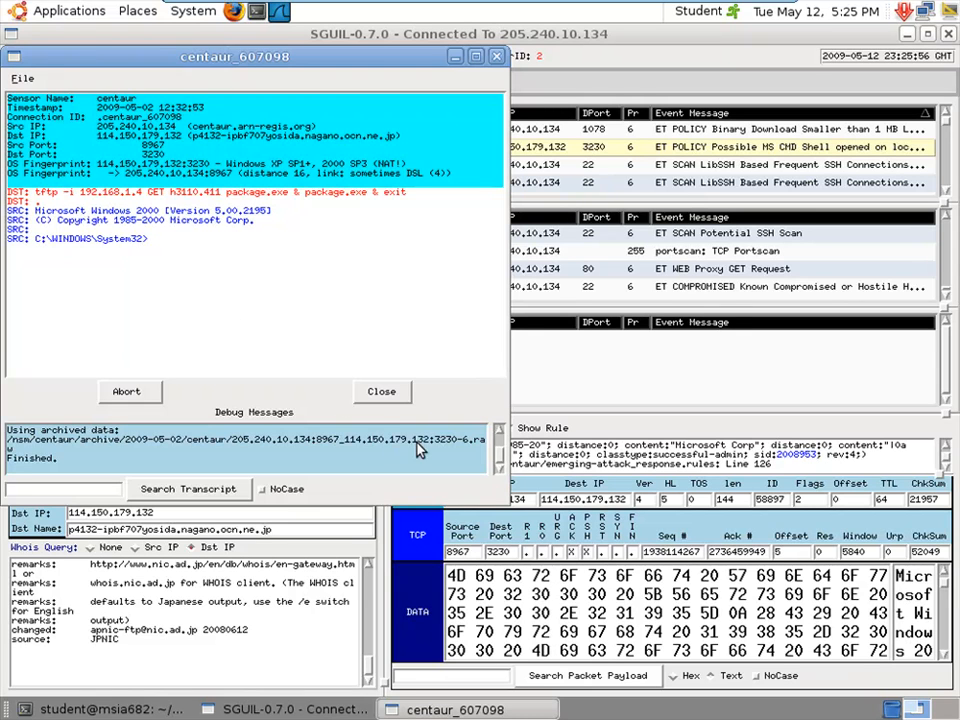
left_click(382, 392)
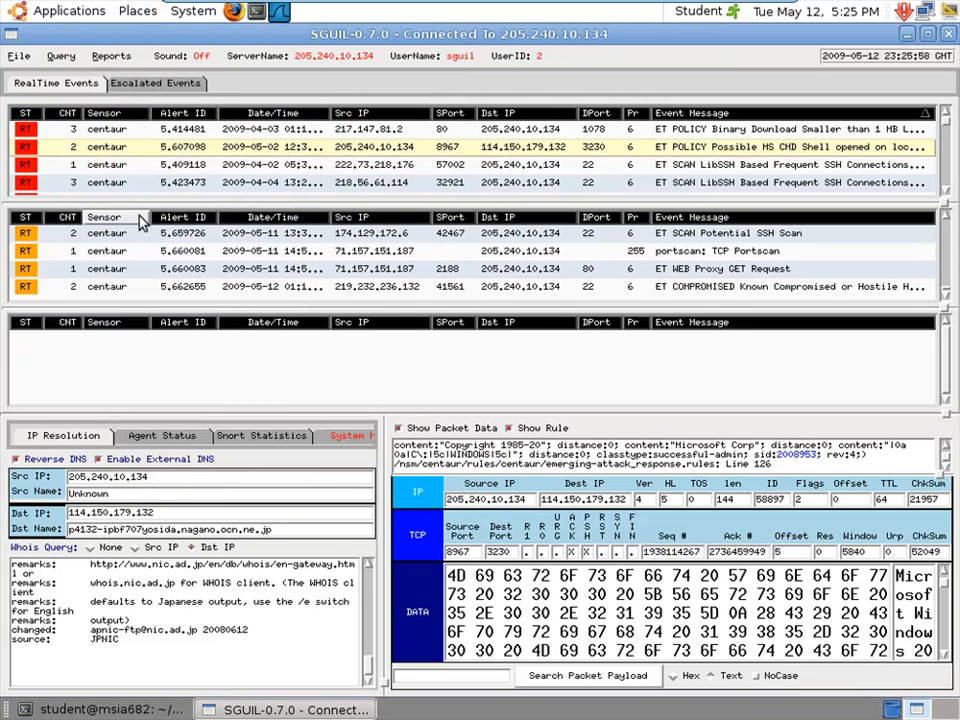
Open the session of alert 5.607098 in Wireshark and inspect the data payload of packet 4
right_click(155, 158)
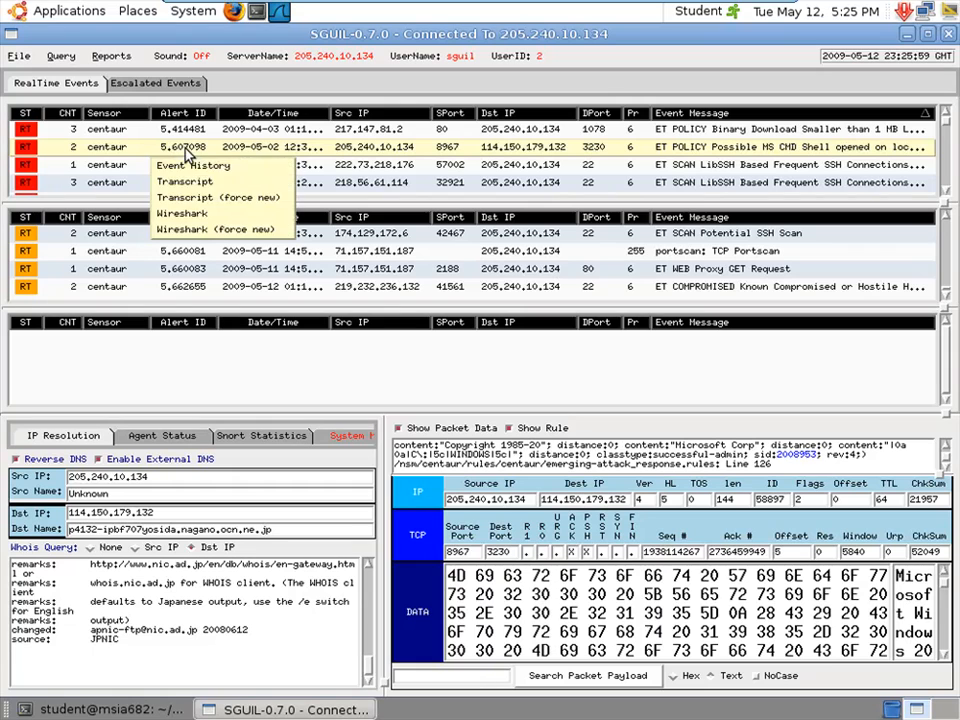
left_click(205, 213)
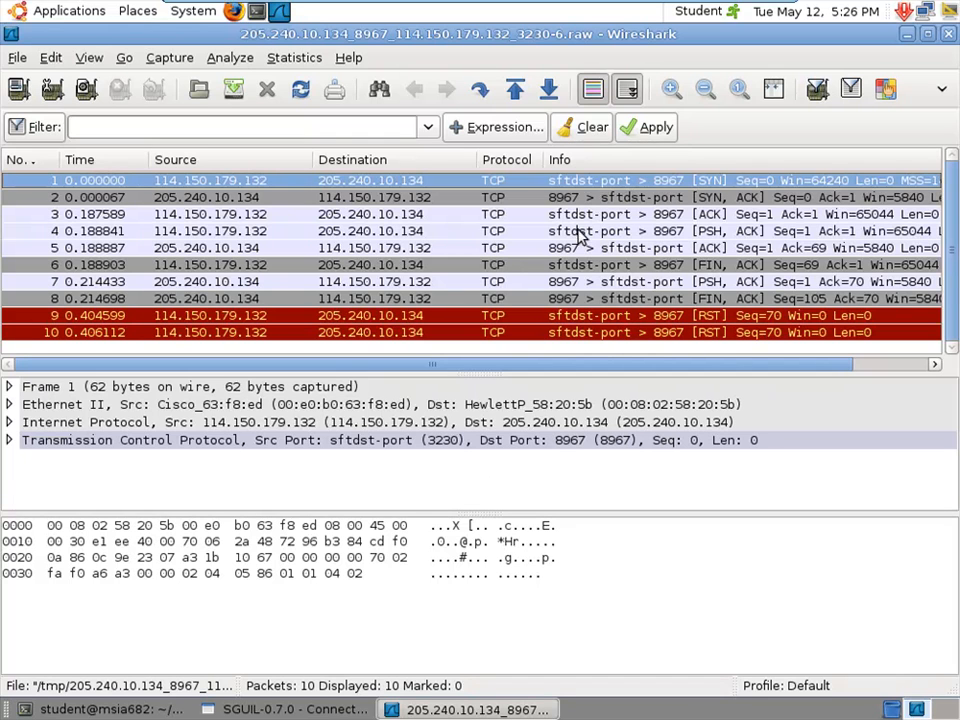
left_click(733, 234)
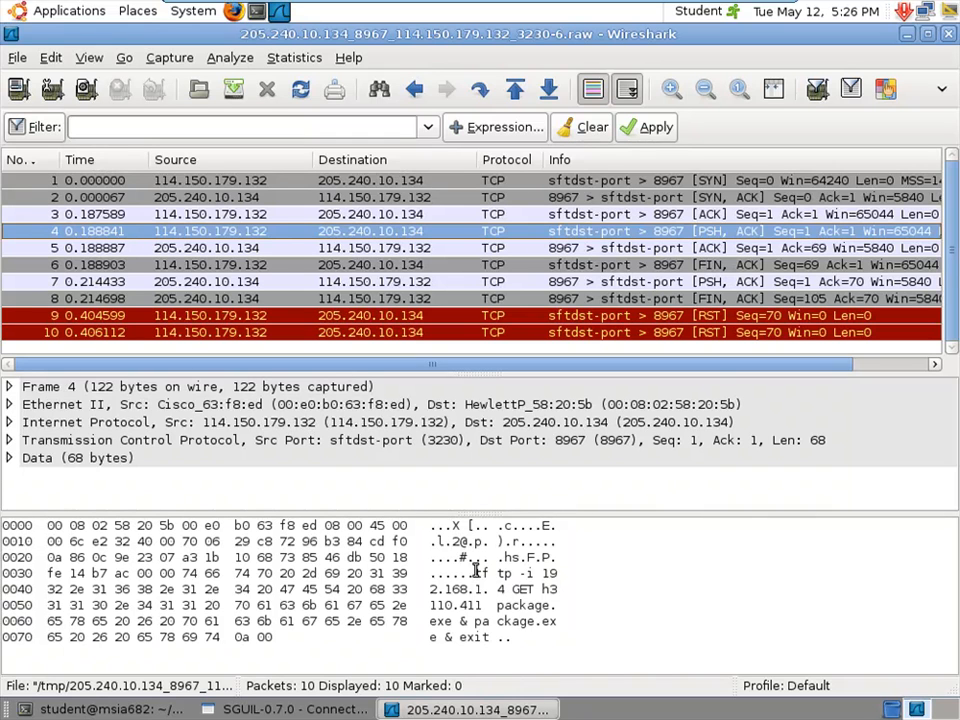
left_click(514, 572)
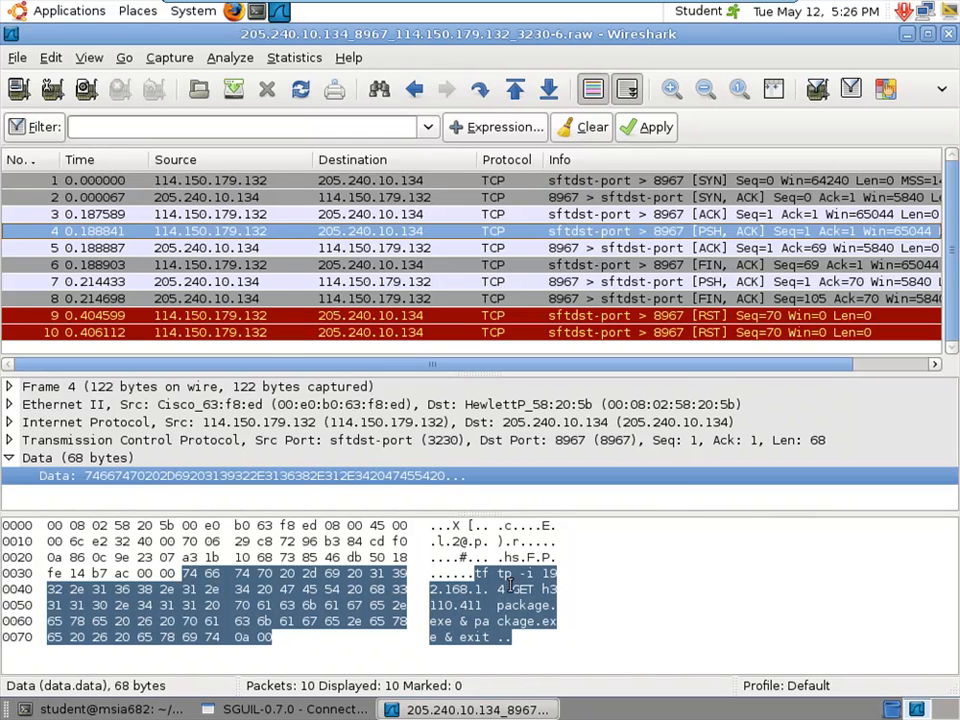
Examine the payload of packet 7 in the capture's byte view
left_click(740, 283)
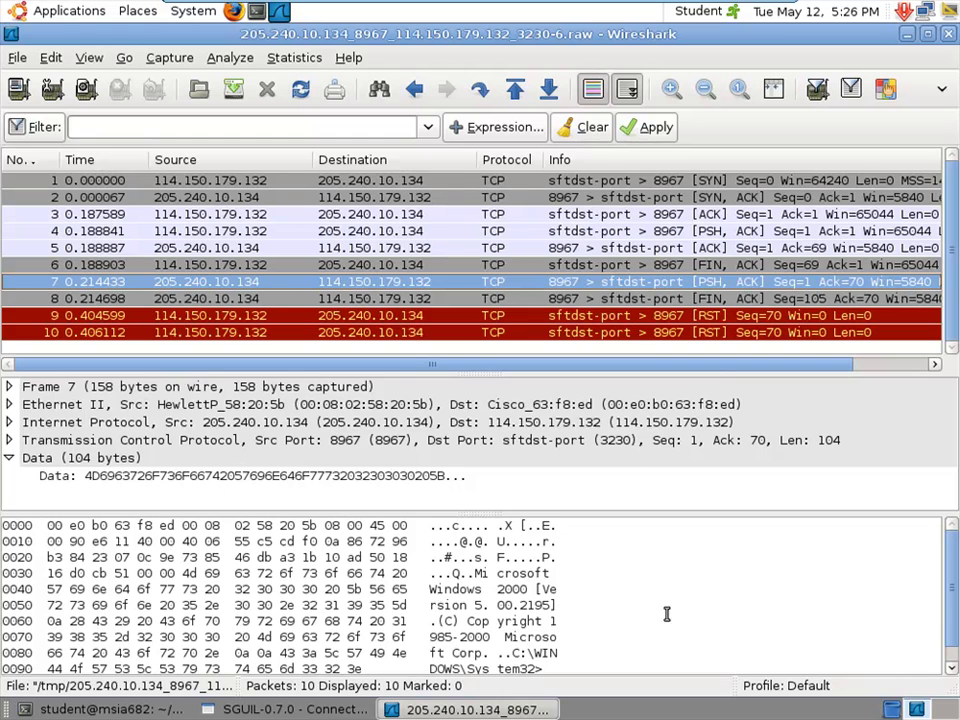
scroll(718, 623, "down", 1)
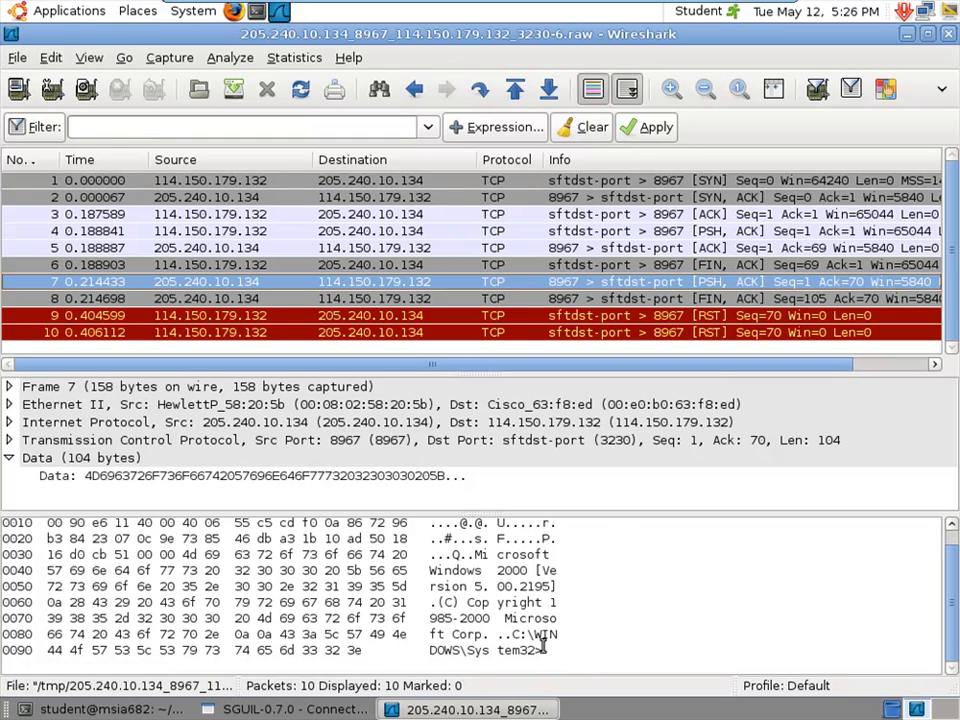
scroll(541, 648, "up", 1)
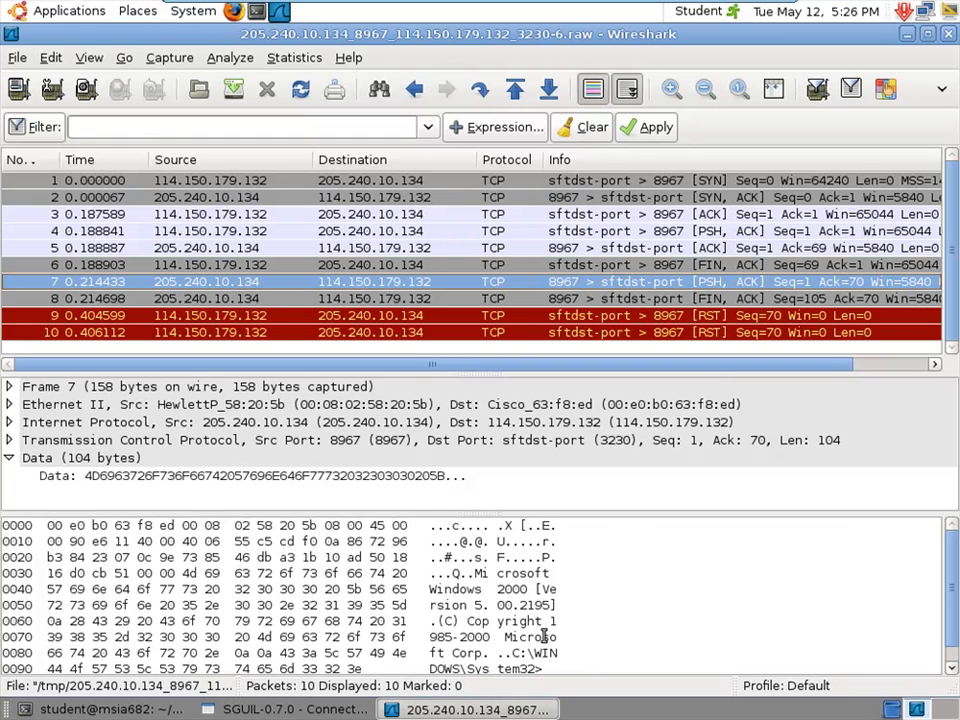
scroll(545, 648, "down", 1)
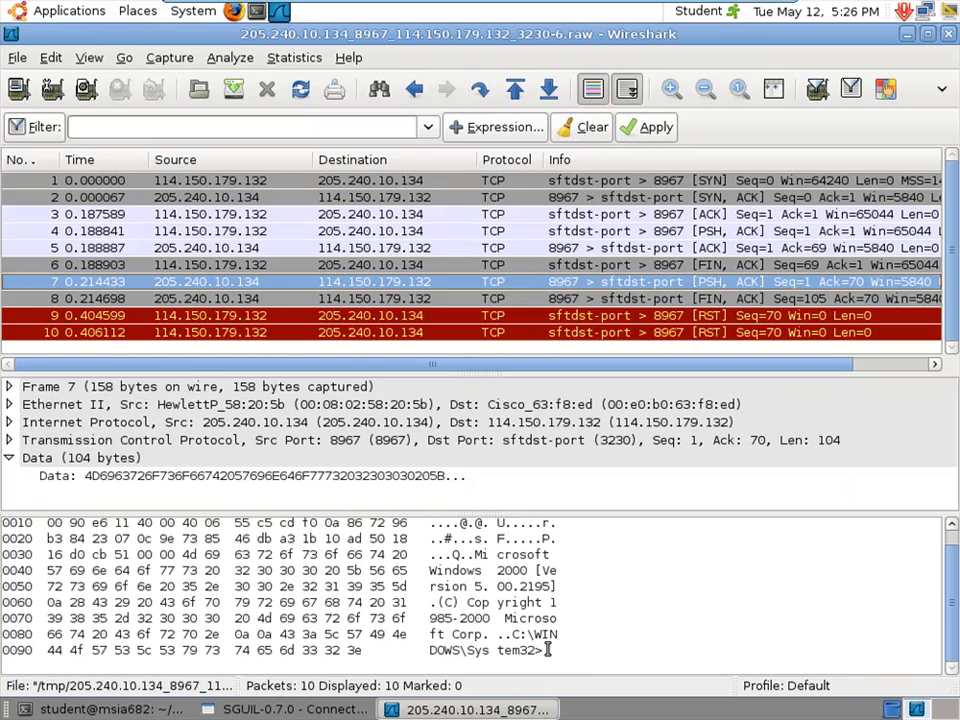
scroll(525, 628, "up", 1)
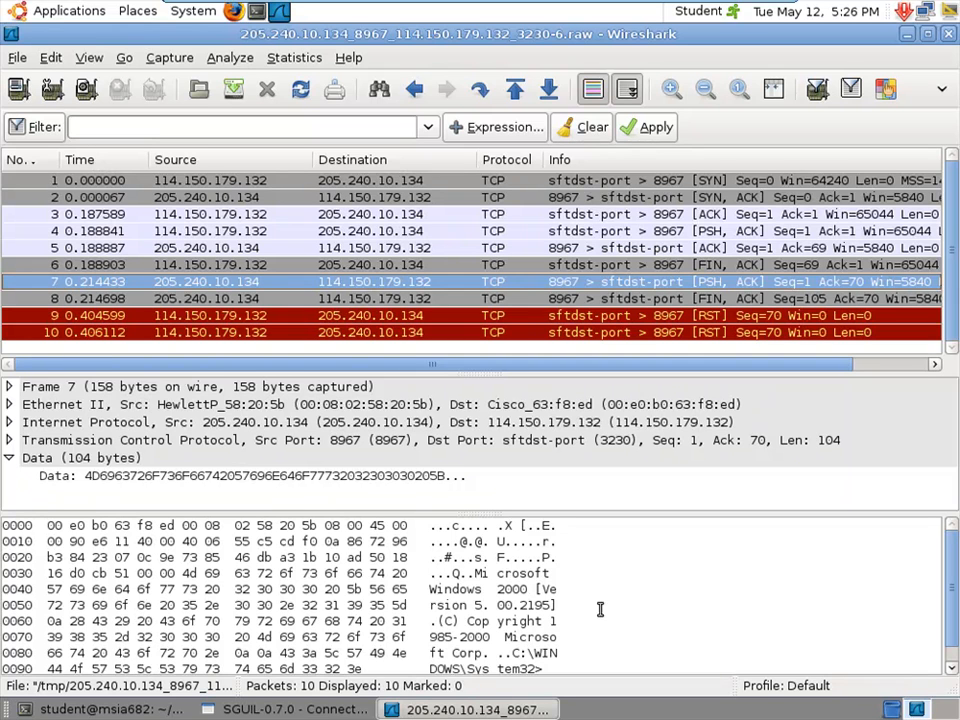
scroll(651, 609, "down", 1)
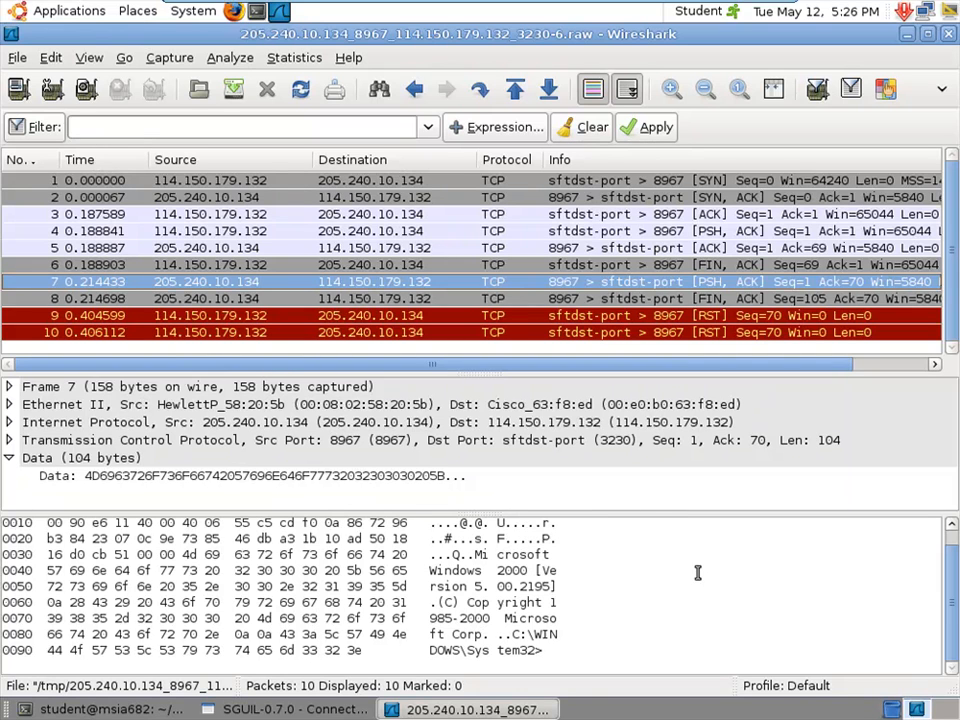
Quit Wireshark and dismiss the notice about the stored raw file
left_click(18, 58)
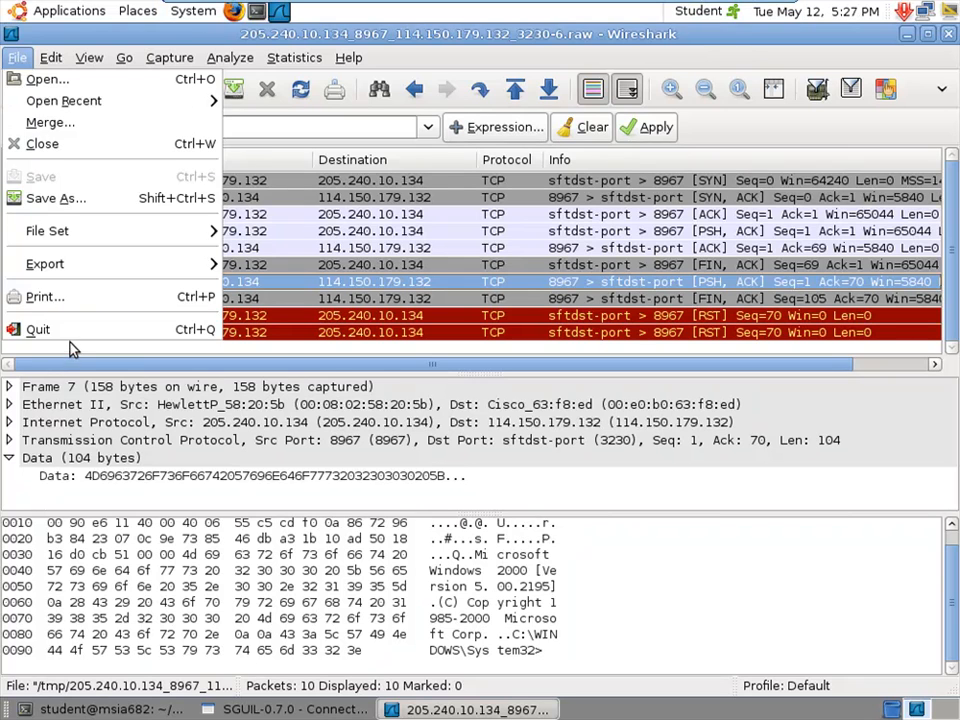
left_click(45, 329)
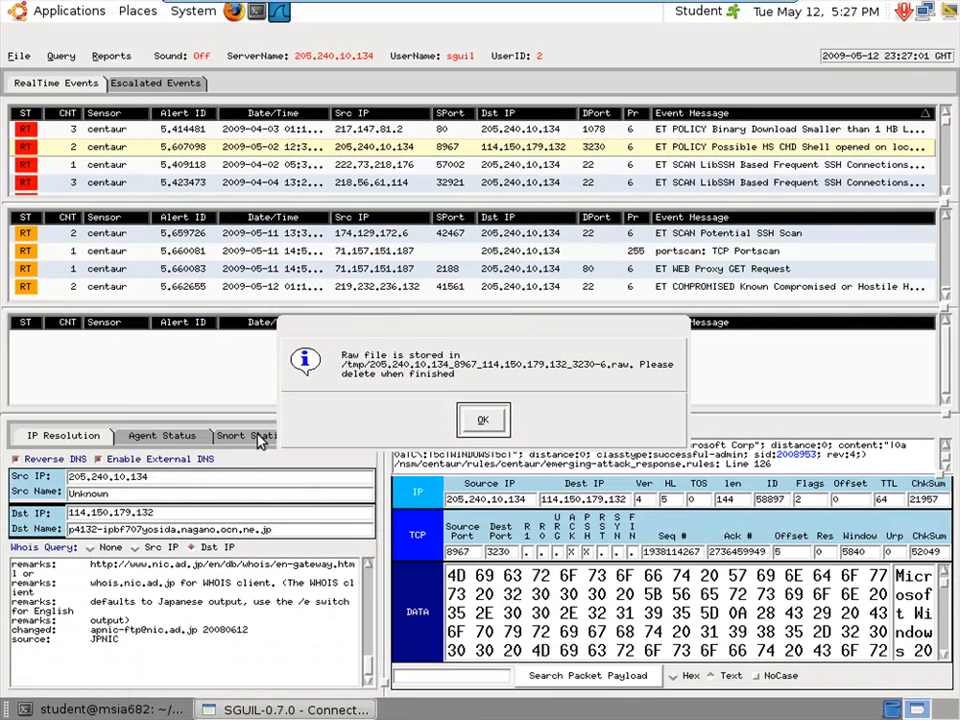
left_click(483, 421)
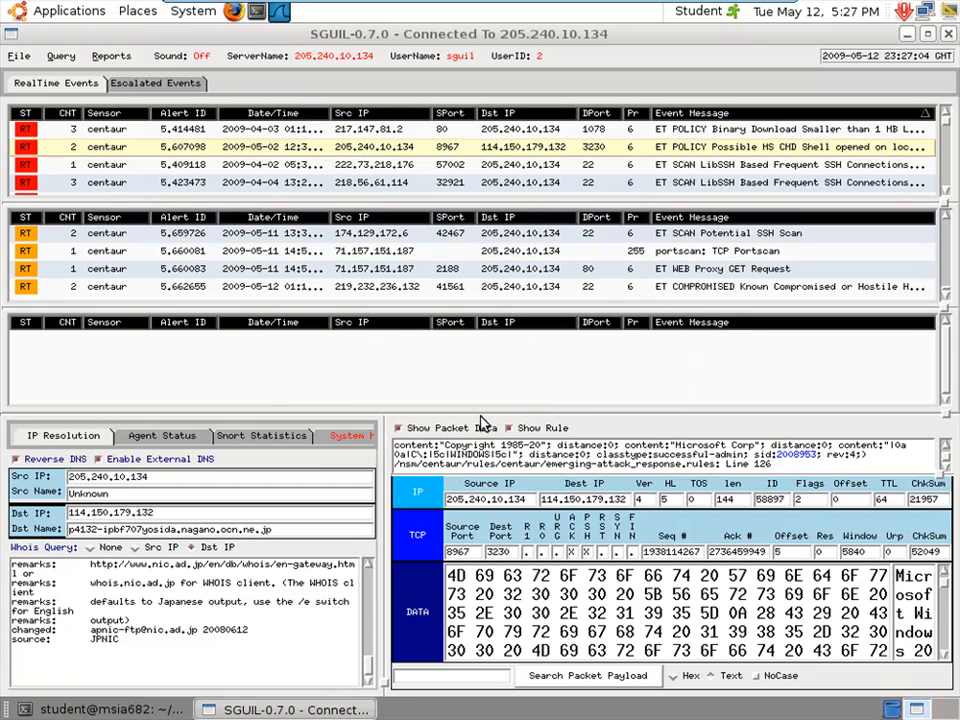